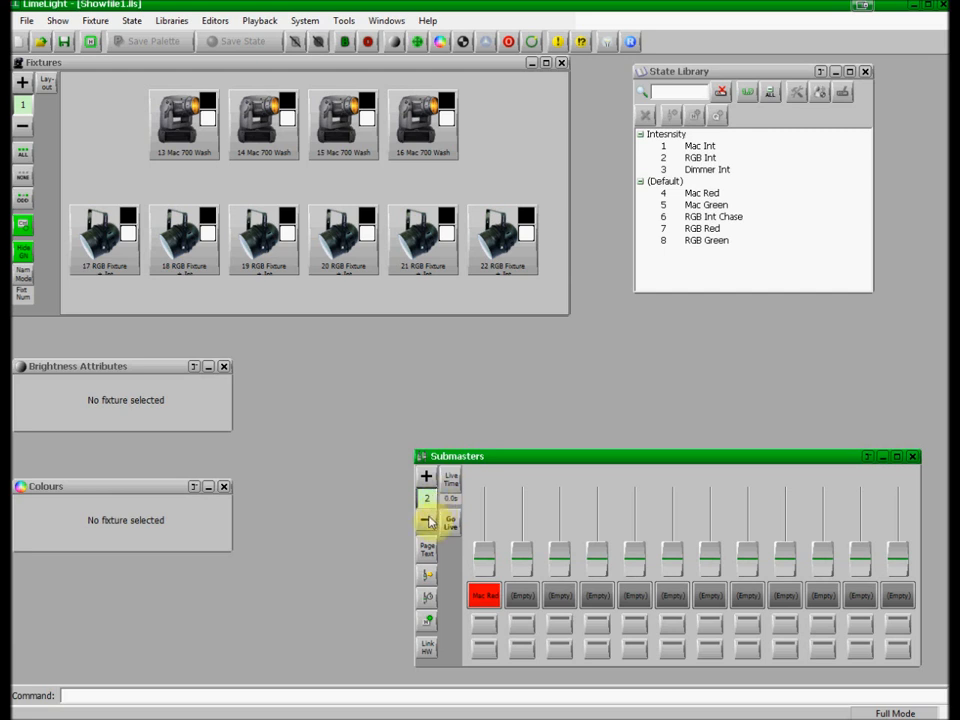
Flip the Submasters window between pages 1 and 2 to compare their assigned states
{"action": "left_click", "coordinate": [428, 520]}
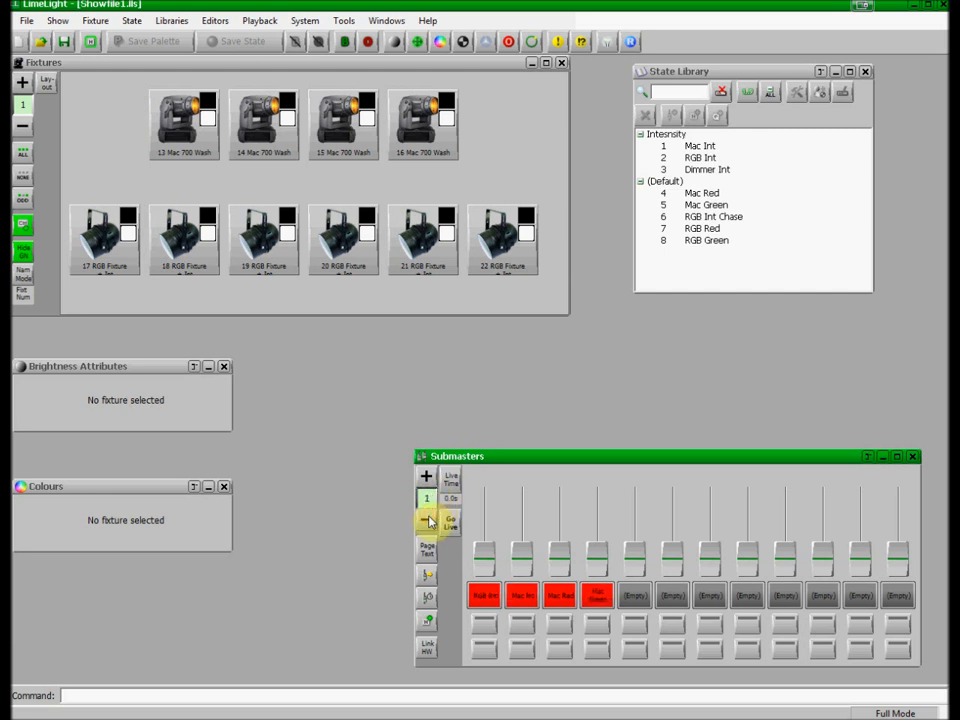
{"action": "left_click", "coordinate": [422, 487]}
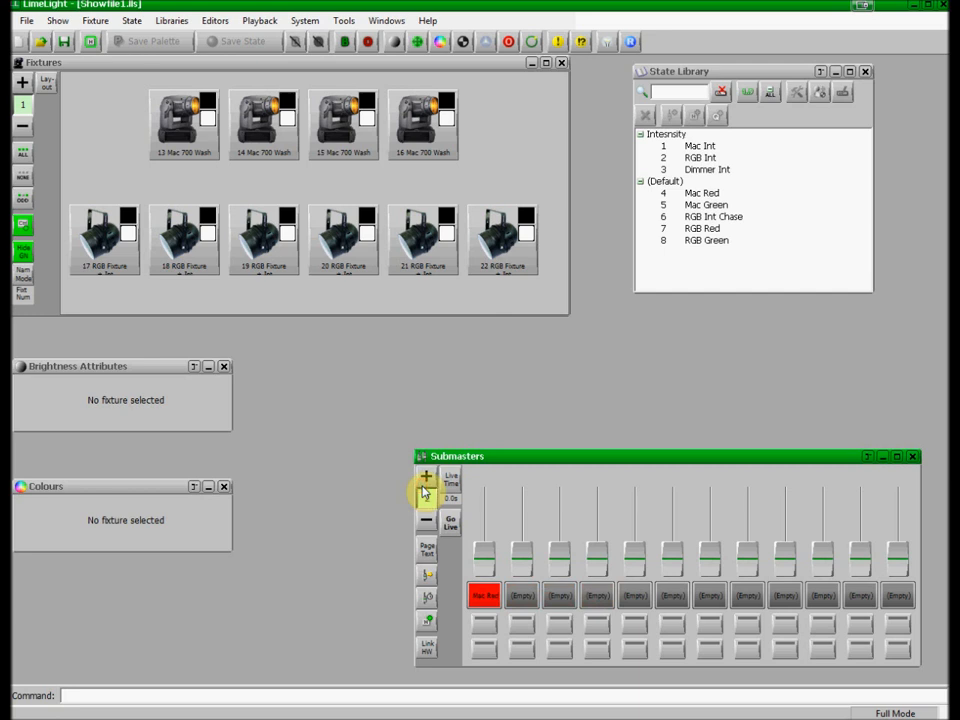
{"action": "left_click", "coordinate": [427, 521]}
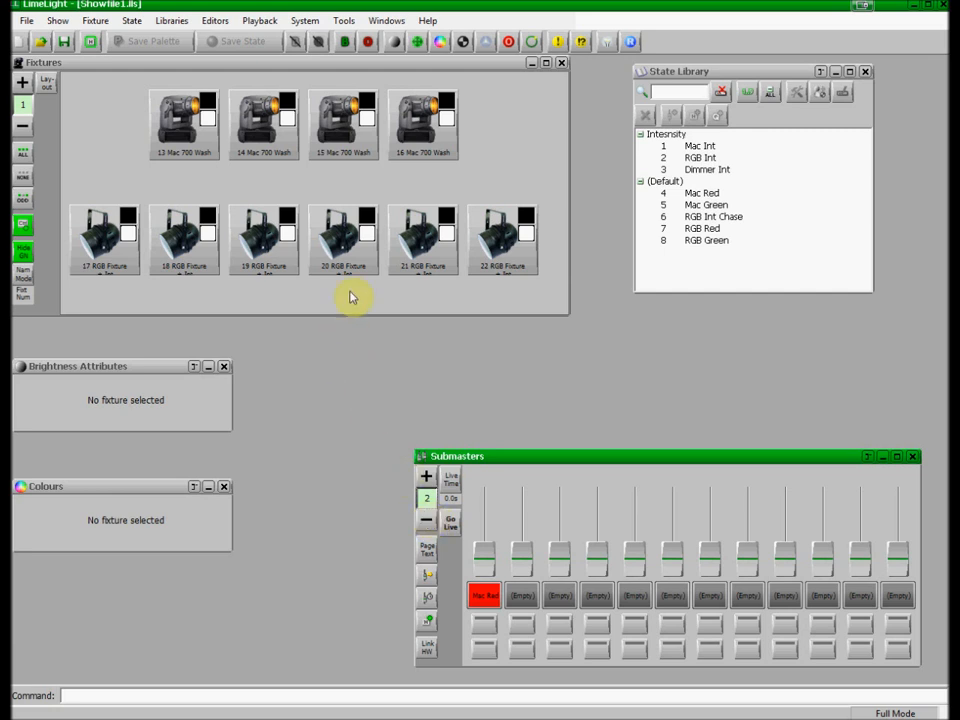
Open a second Submasters panel and place it directly above the existing one
{"action": "left_click", "coordinate": [252, 21]}
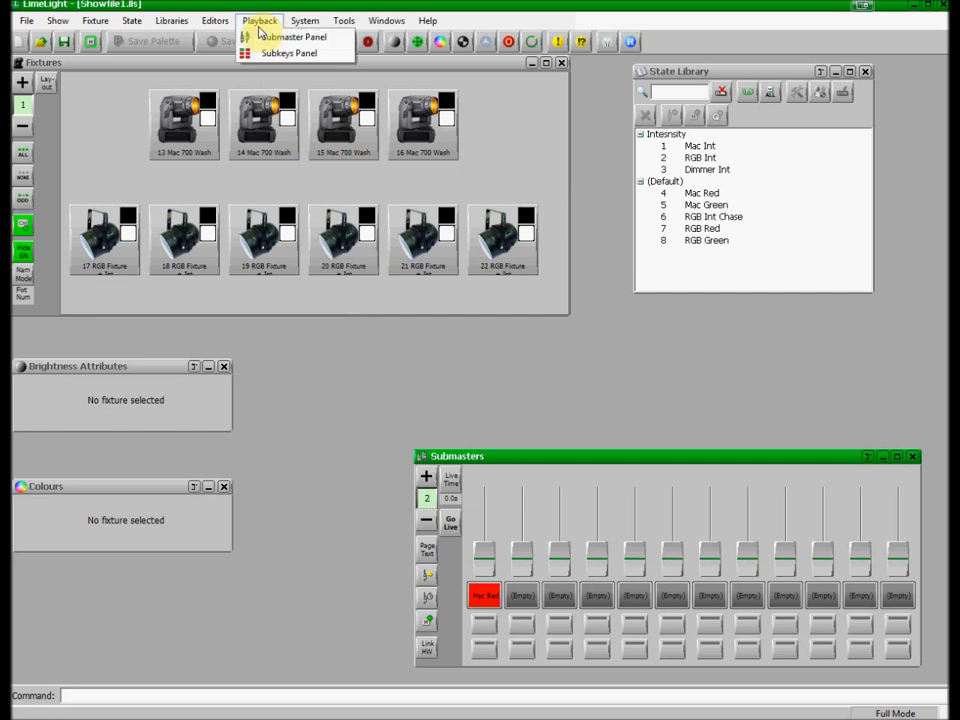
{"action": "left_click", "coordinate": [260, 37]}
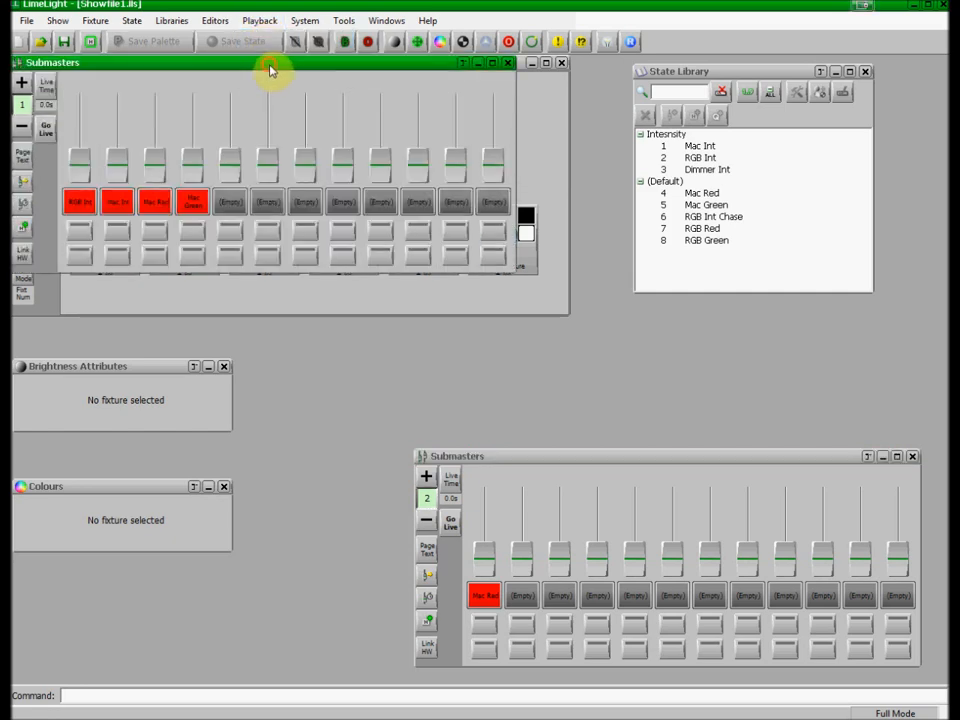
{"action": "left_click_drag", "start_coordinate": [270, 72], "coordinate": [665, 211]}
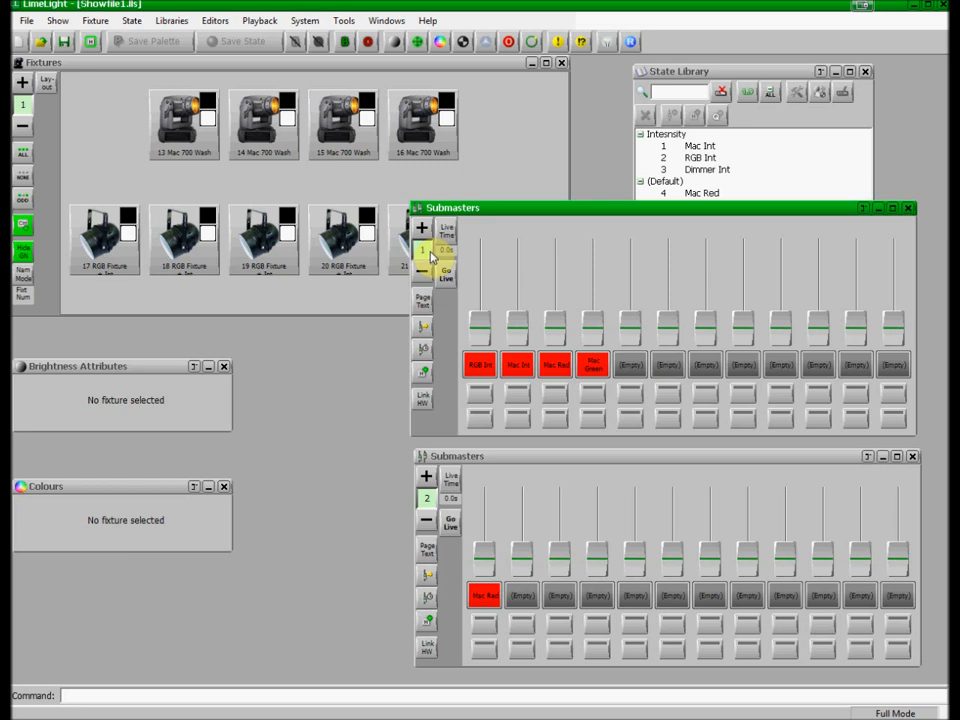
Advance the lower Submasters panel through its pages to page 5, leaving the upper panel on page 1
{"action": "left_click", "coordinate": [430, 481]}
{"action": "left_click", "coordinate": [430, 482]}
{"action": "left_click", "coordinate": [430, 482]}
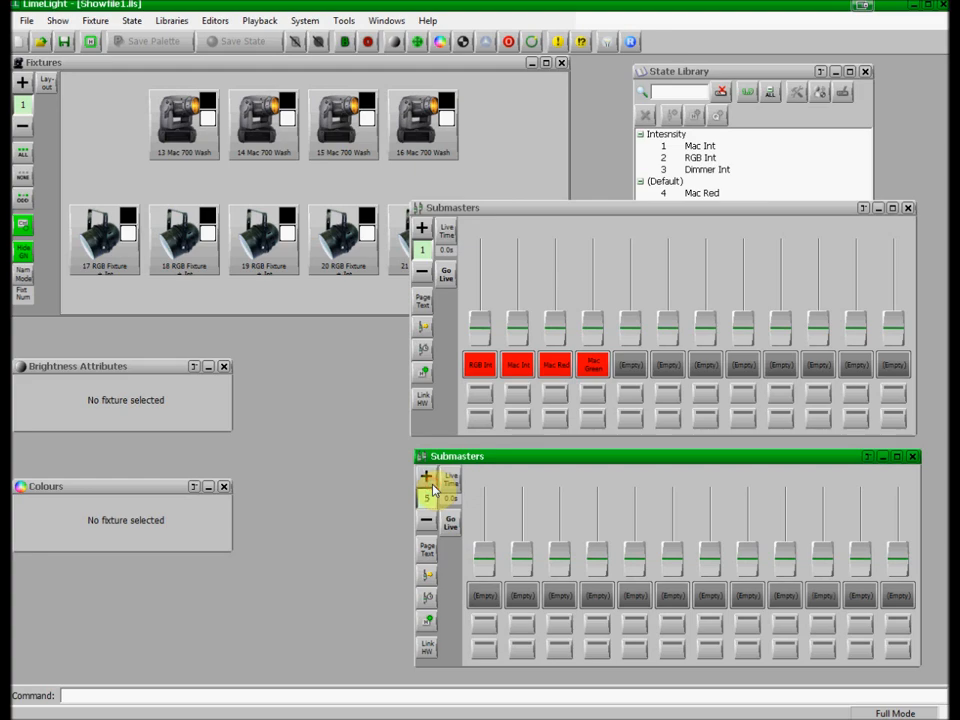
{"action": "left_click", "coordinate": [427, 480]}
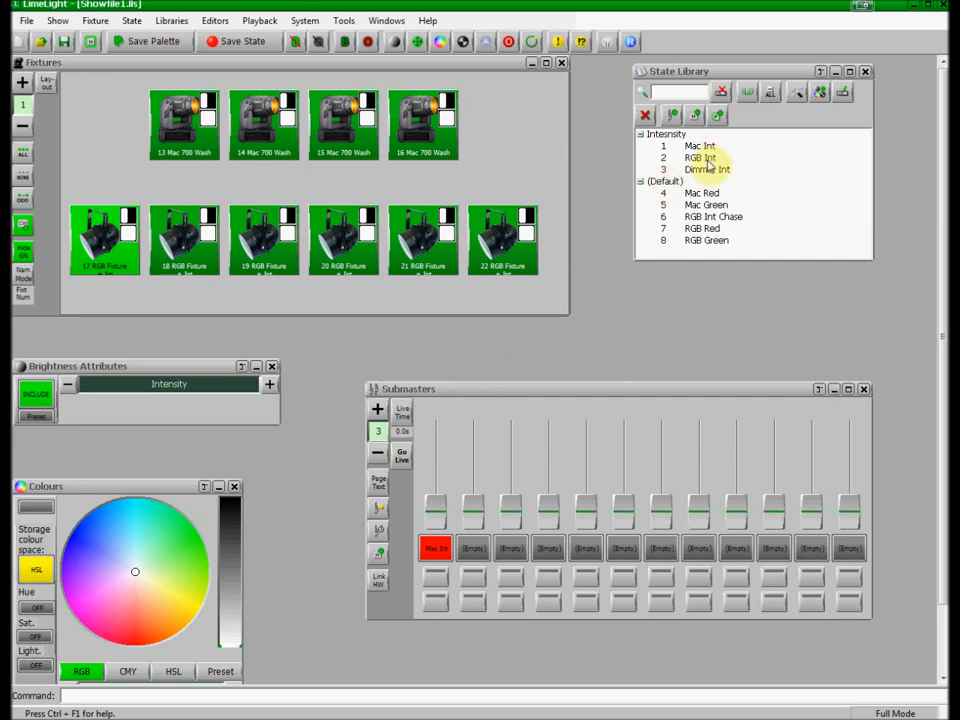
Assign the RGB Int state to the second submaster on page 3, and clear that submaster again
{"action": "left_click_drag", "start_coordinate": [707, 160], "coordinate": [476, 427]}
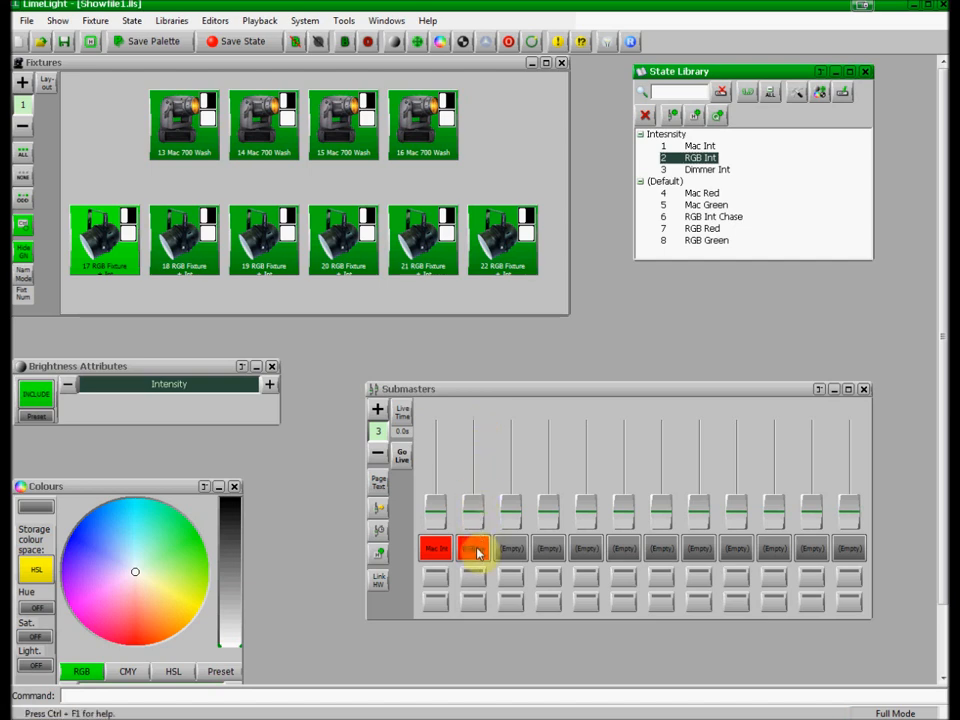
{"action": "right_click", "coordinate": [475, 484]}
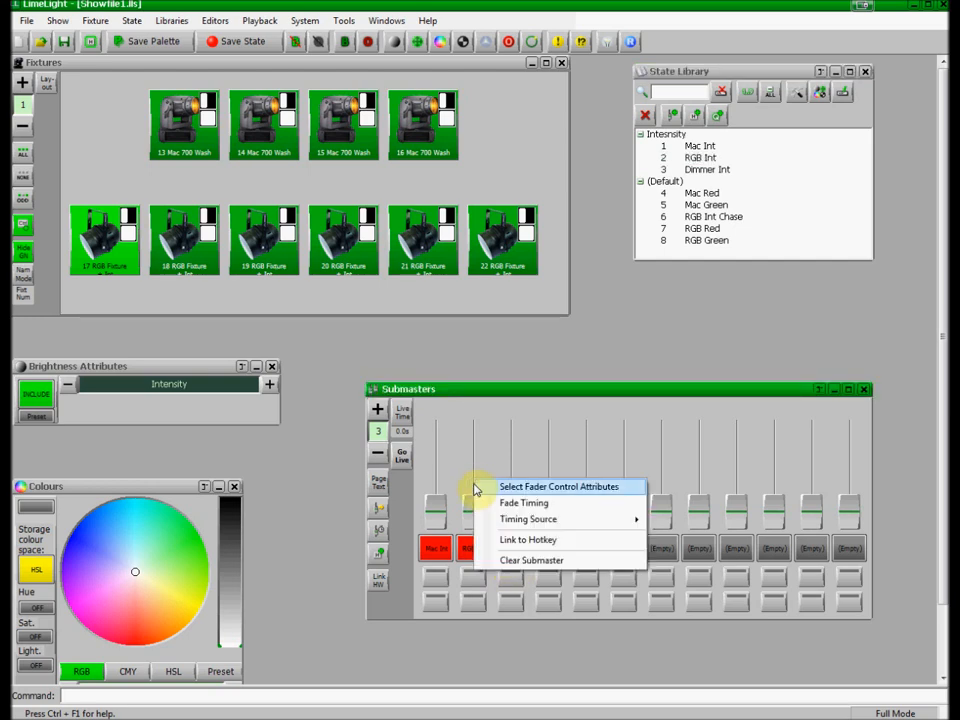
{"action": "left_click", "coordinate": [497, 561]}
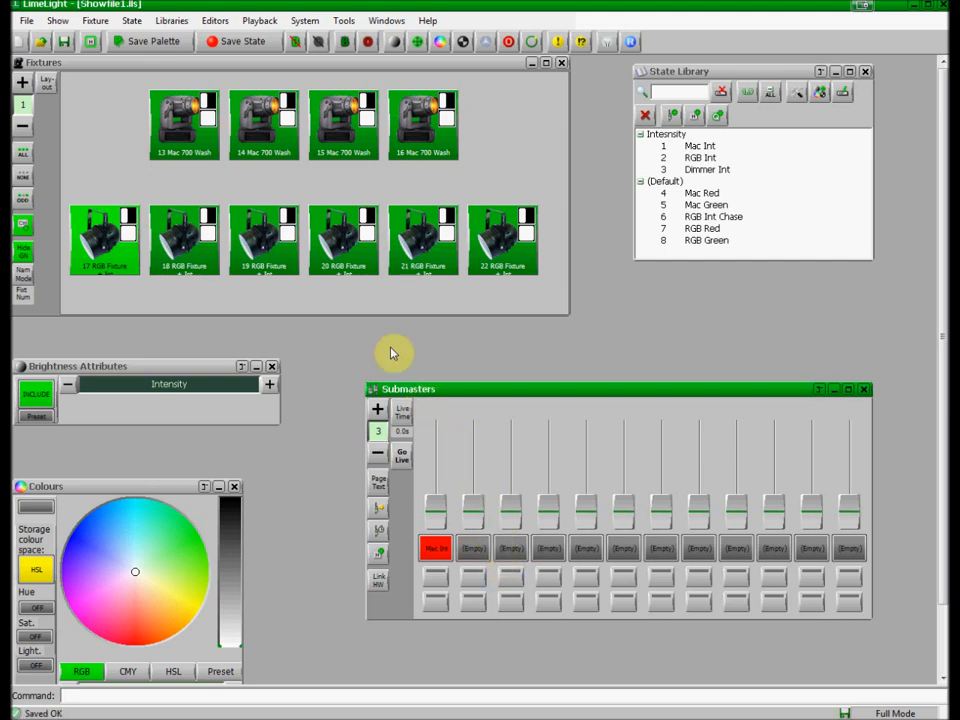
Save the current programming as unnamed state 9 and put it on a free submaster of page 3
{"action": "left_click", "coordinate": [255, 47]}
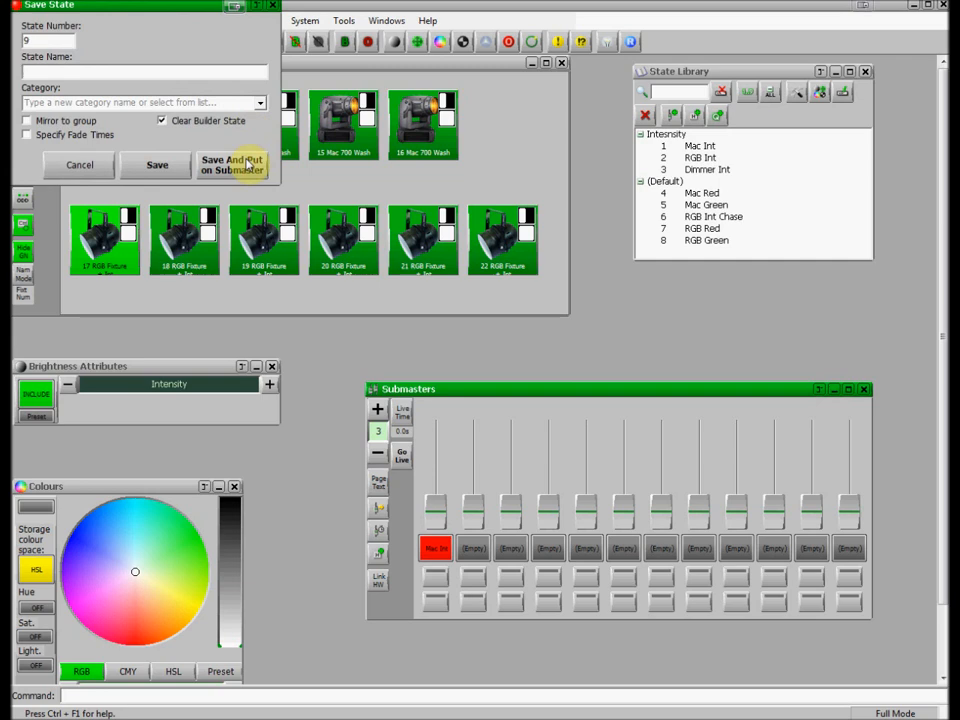
{"action": "left_click", "coordinate": [247, 165]}
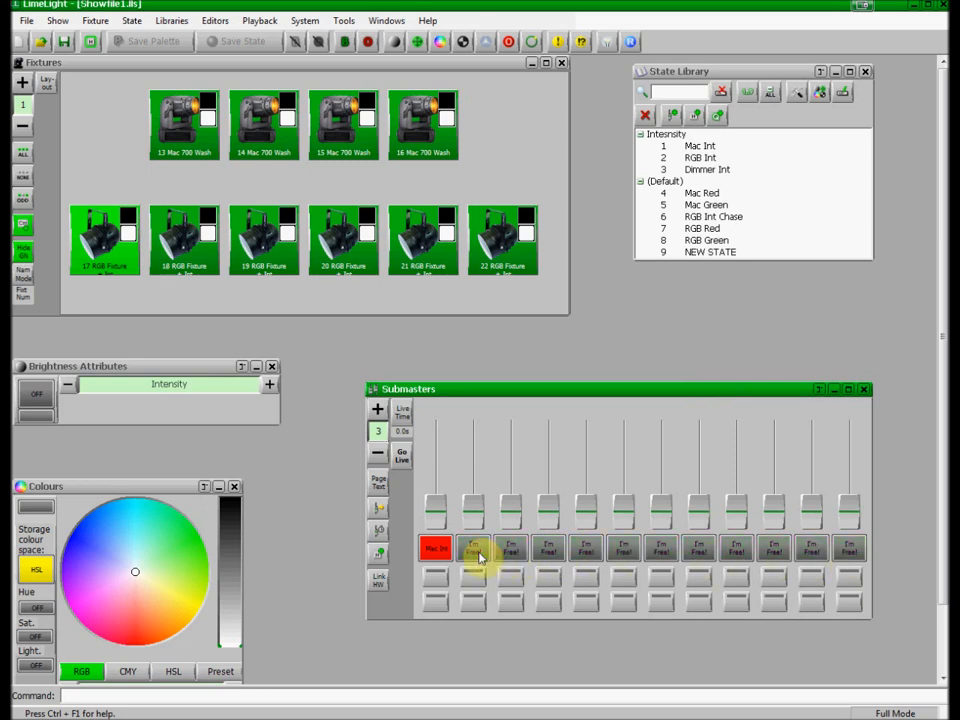
{"action": "left_click", "coordinate": [534, 556]}
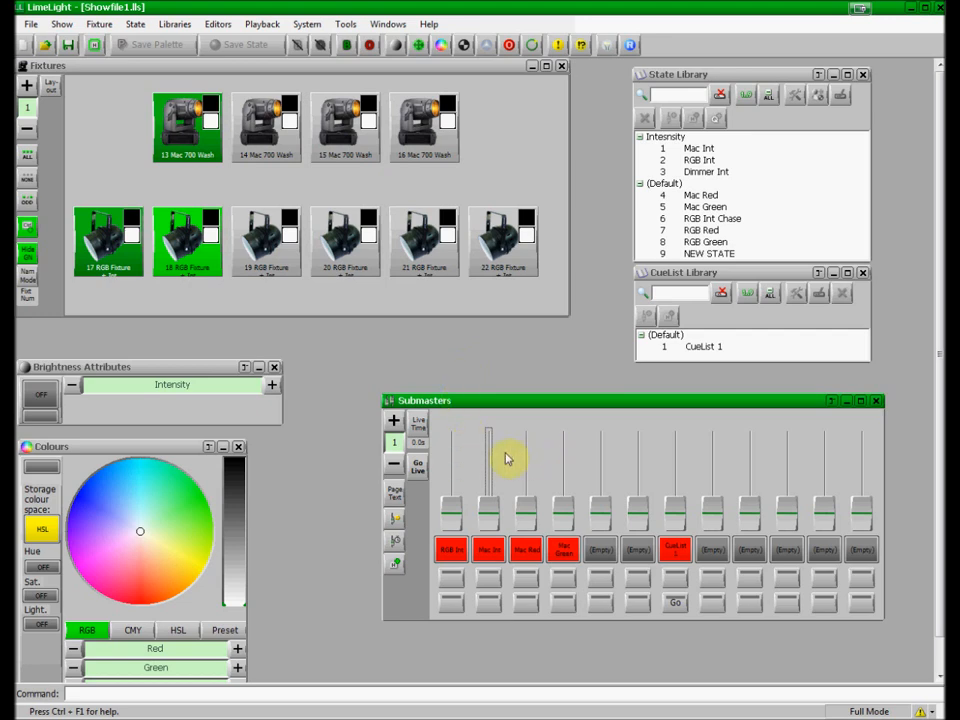
Raise the Mac Int submaster well past half, fine-tuning its level, and bring the Mac Red submaster up slightly
{"action": "left_click_drag", "start_coordinate": [489, 515], "coordinate": [490, 452]}
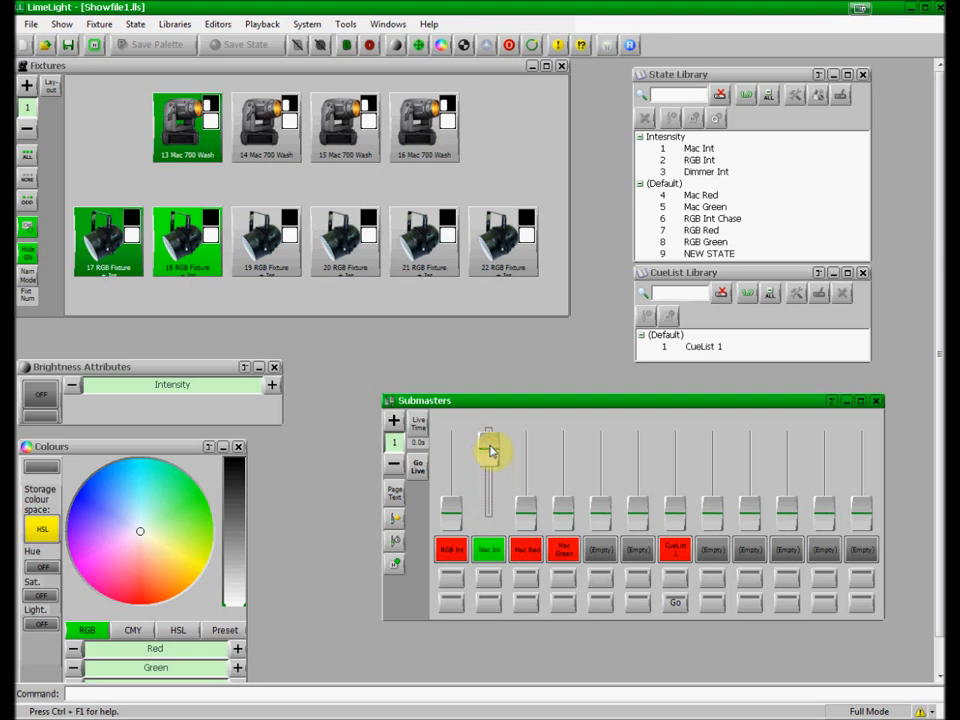
{"action": "left_click", "coordinate": [490, 452]}
{"action": "scroll", "coordinate": [490, 452], "scroll_direction": "down", "scroll_amount": 8}
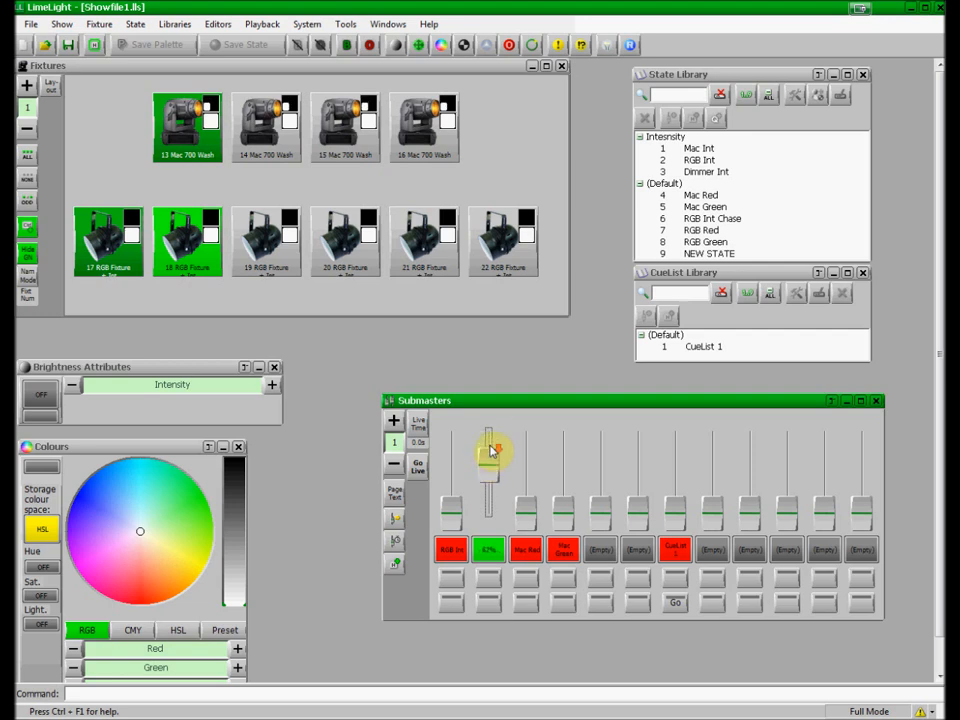
{"action": "scroll", "coordinate": [490, 452], "scroll_direction": "up", "scroll_amount": 9}
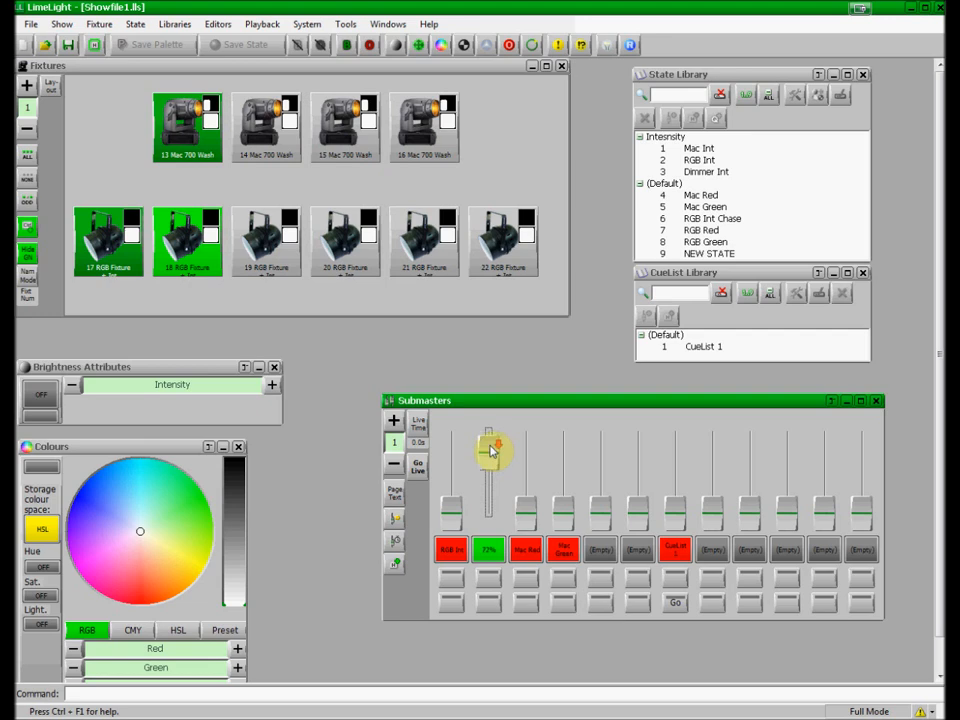
{"action": "scroll", "coordinate": [490, 452], "scroll_direction": "up", "scroll_amount": 1}
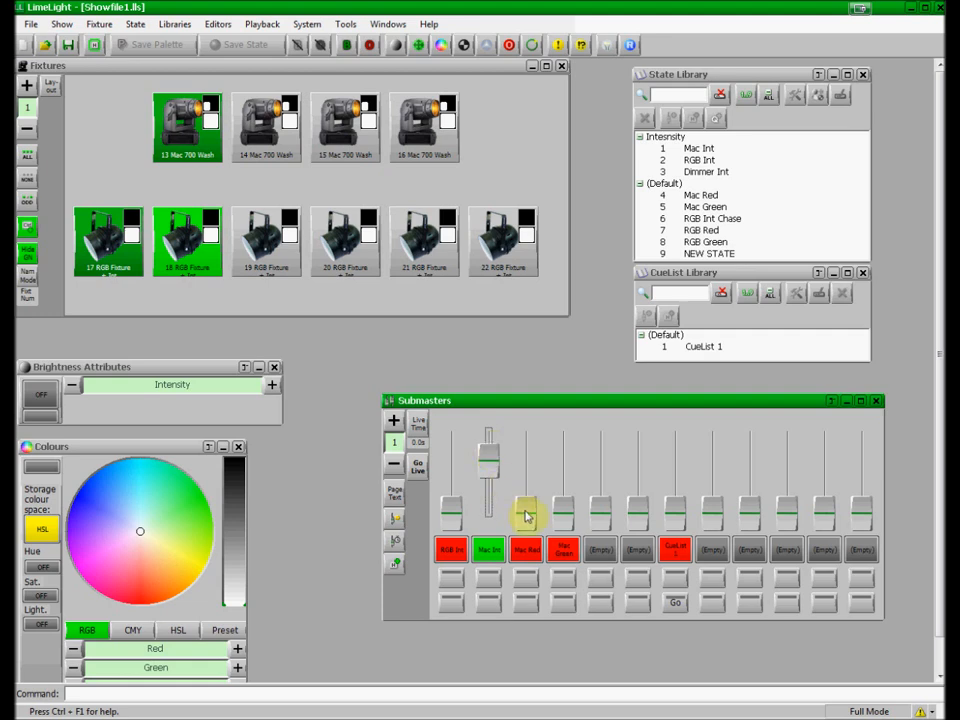
{"action": "scroll", "coordinate": [526, 511], "scroll_direction": "up", "scroll_amount": 2}
{"action": "left_click_drag", "start_coordinate": [526, 510], "coordinate": [525, 502]}
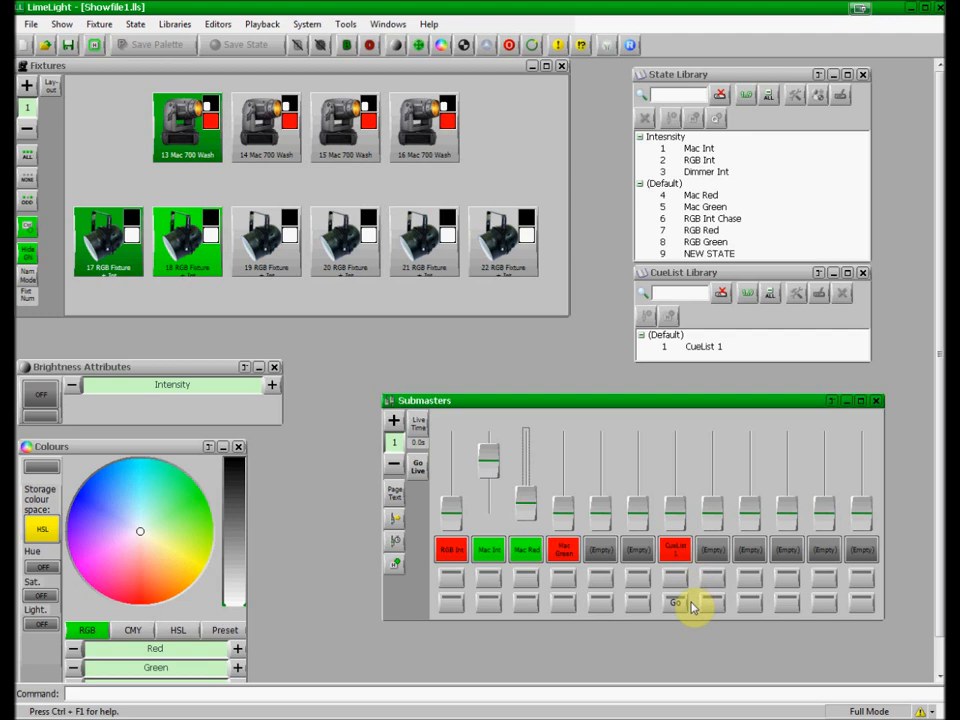
Run CueList 1 from its submaster with the fader at 64%, pausing and restarting its playback
{"action": "left_click", "coordinate": [686, 604]}
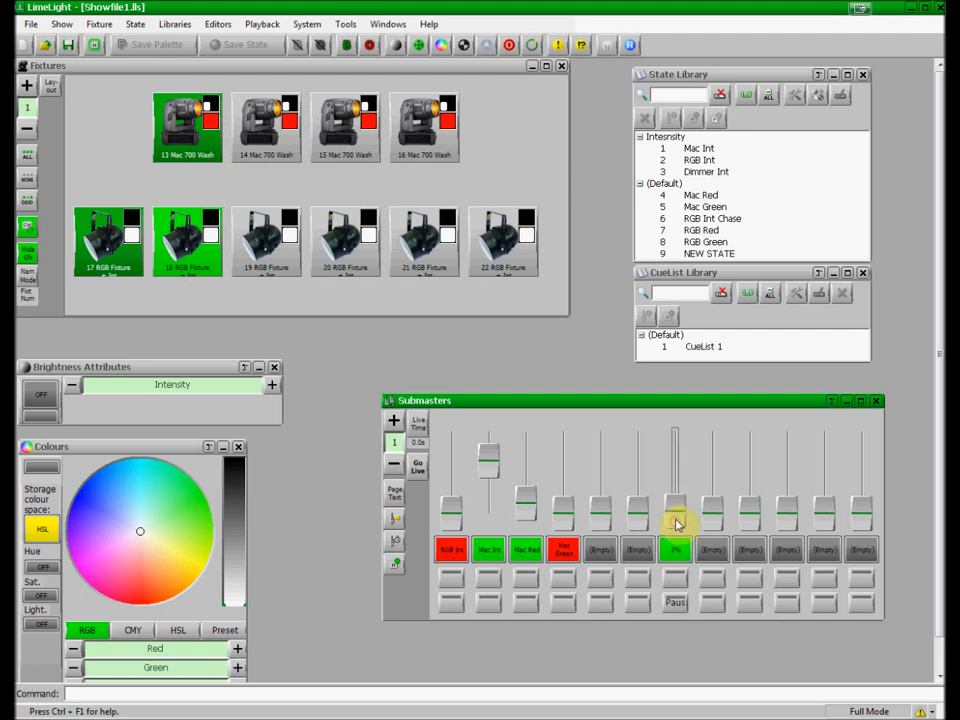
{"action": "left_click_drag", "start_coordinate": [676, 524], "coordinate": [676, 474]}
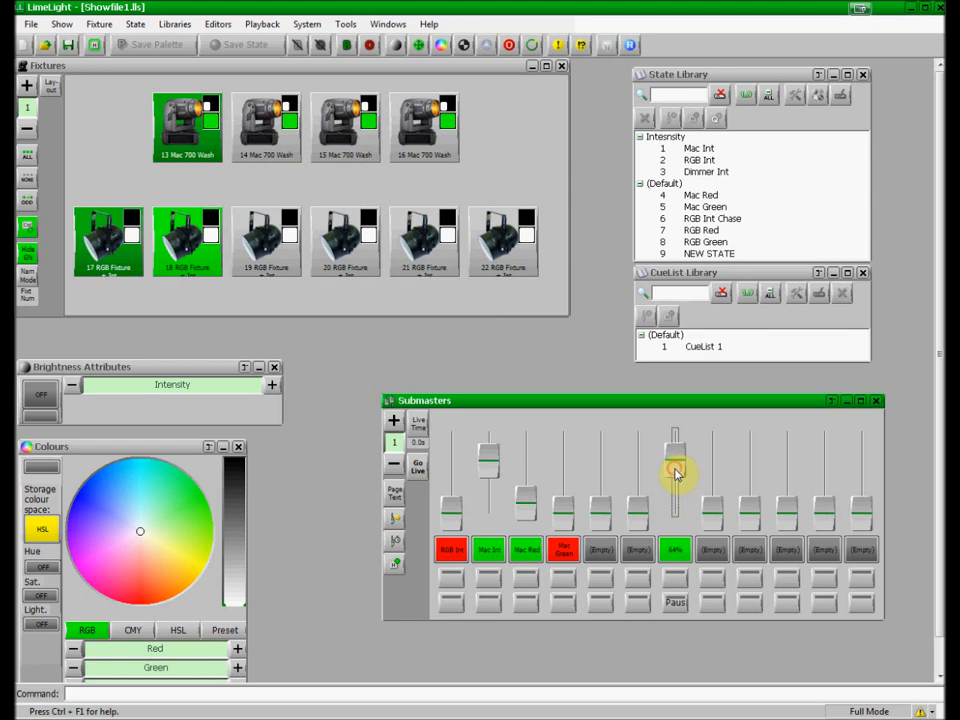
{"action": "left_click", "coordinate": [677, 610]}
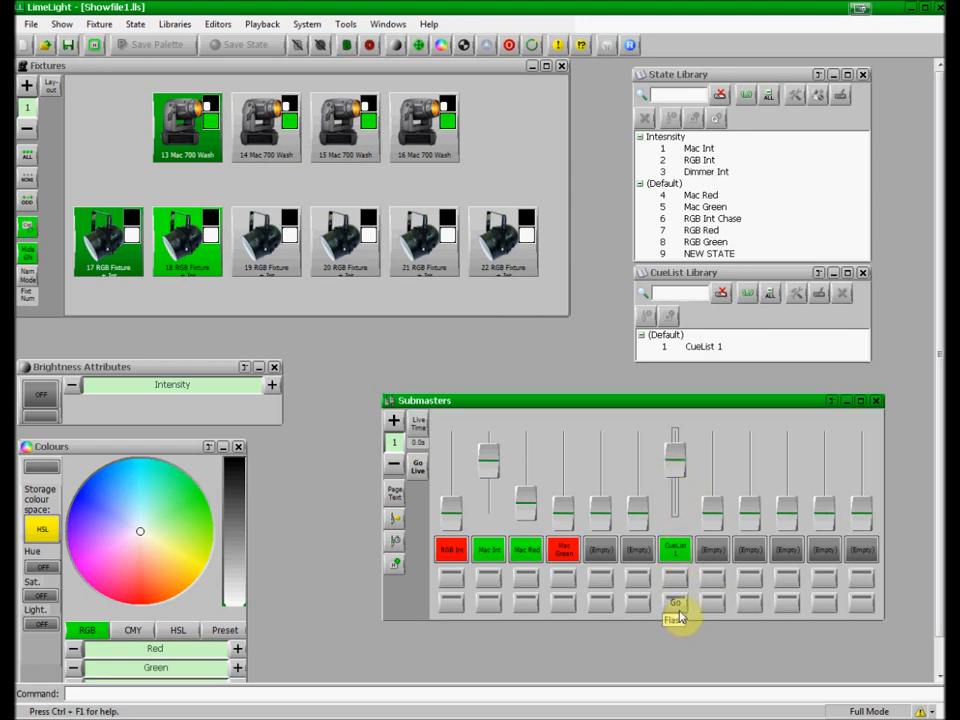
{"action": "left_click", "coordinate": [677, 606]}
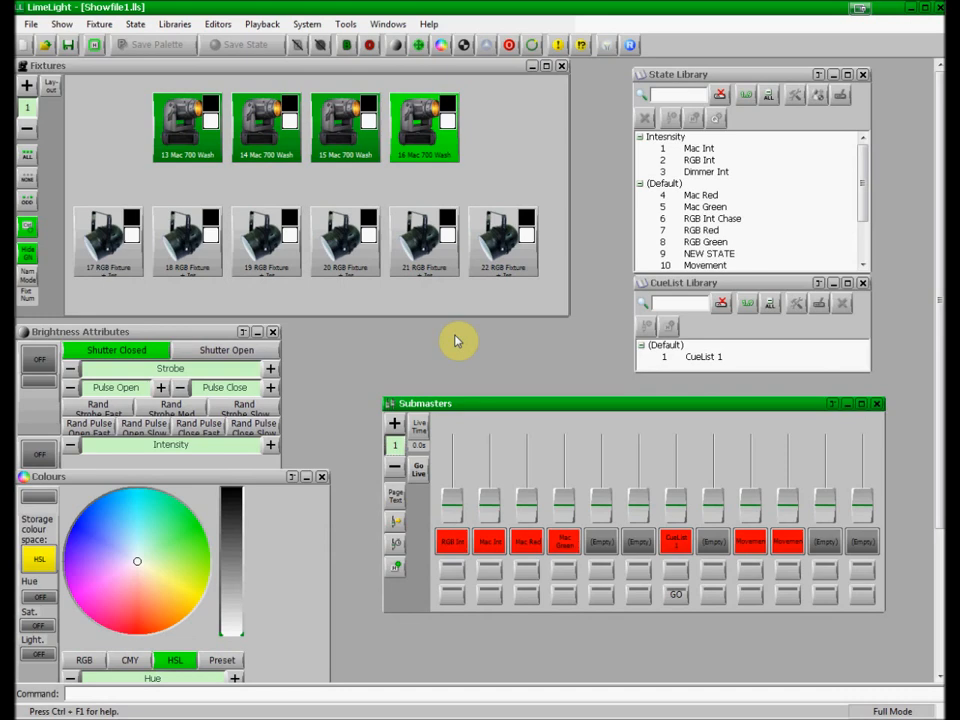
Raise the Mac Int submaster to about half and try the Mac Red fader, returning it to zero
{"action": "left_click", "coordinate": [488, 507]}
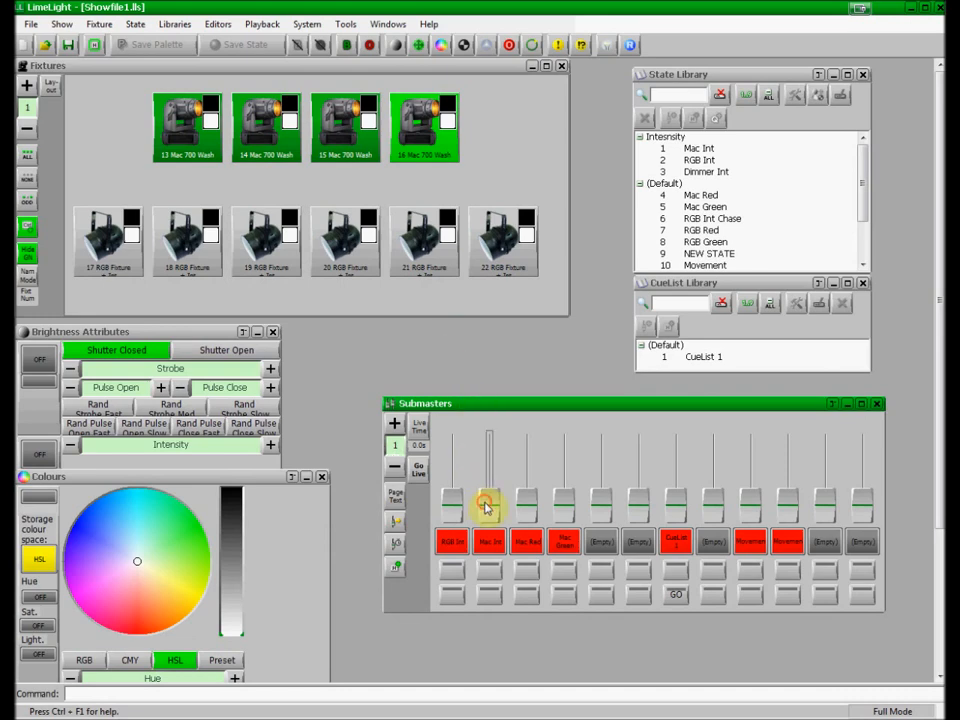
{"action": "left_click_drag", "start_coordinate": [486, 507], "coordinate": [490, 473]}
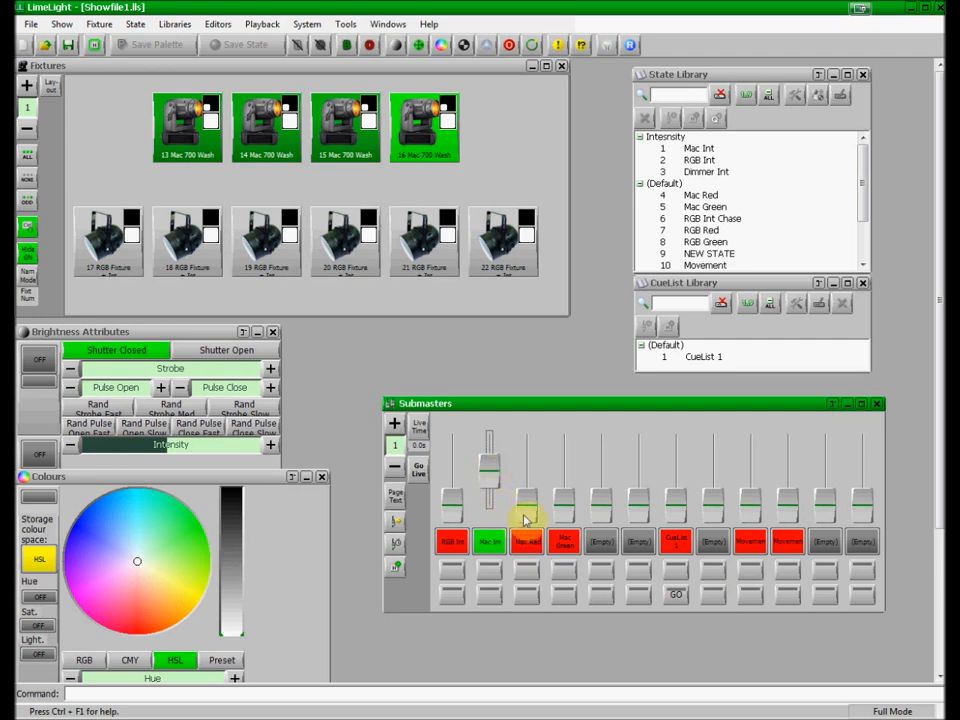
{"action": "left_click_drag", "start_coordinate": [524, 515], "coordinate": [527, 528]}
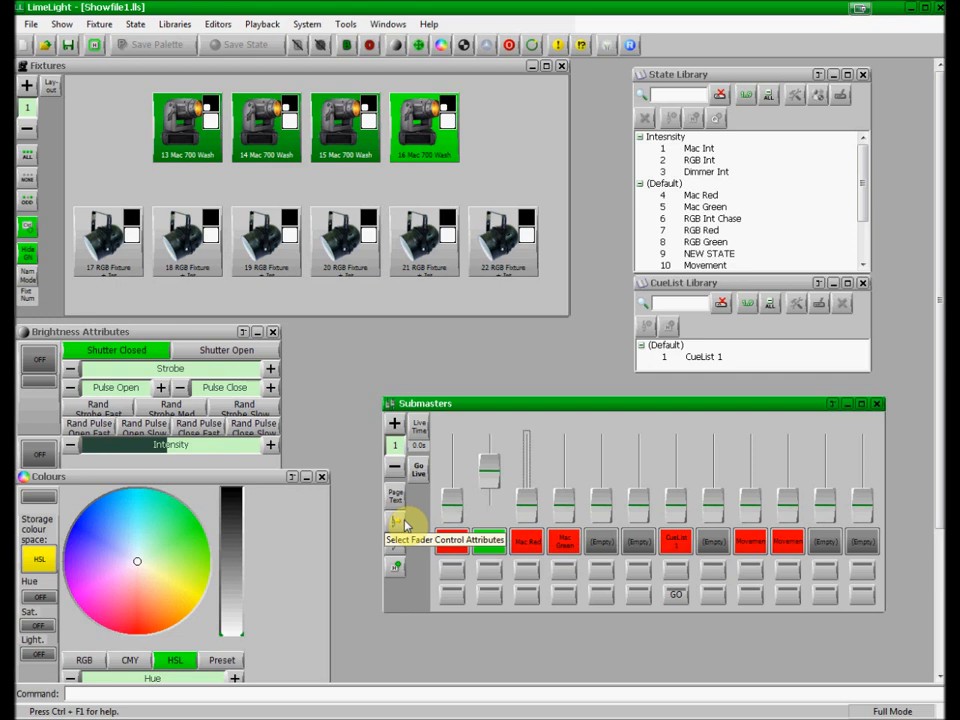
Set the Mac Red submaster's fader control attributes to Colour Hue 1 and Colour Saturation 1
{"action": "right_click", "coordinate": [520, 513]}
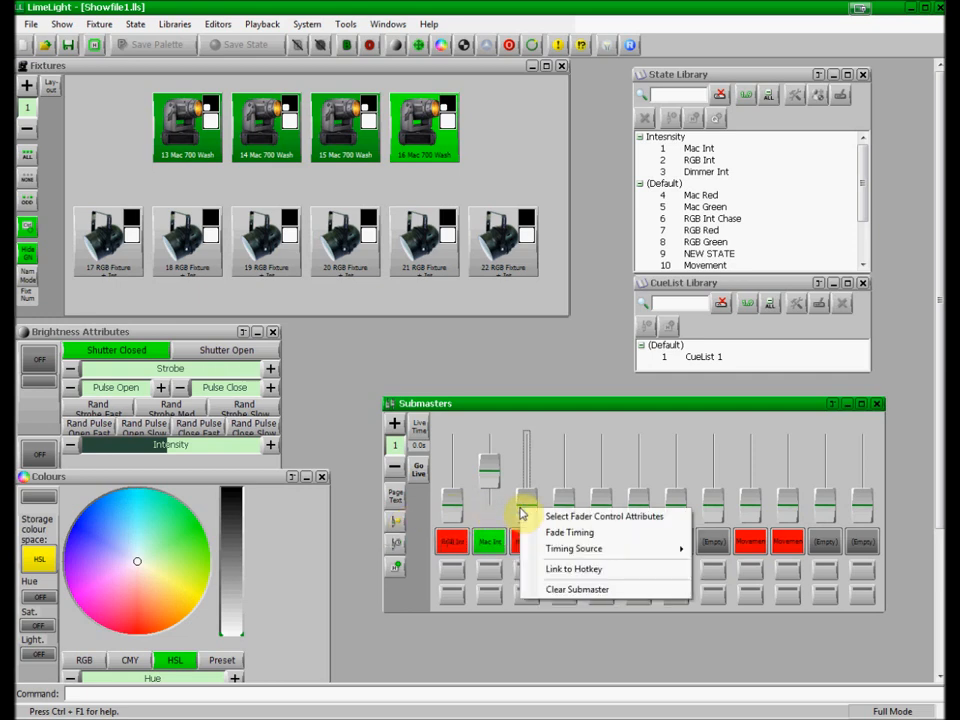
{"action": "left_click", "coordinate": [526, 515]}
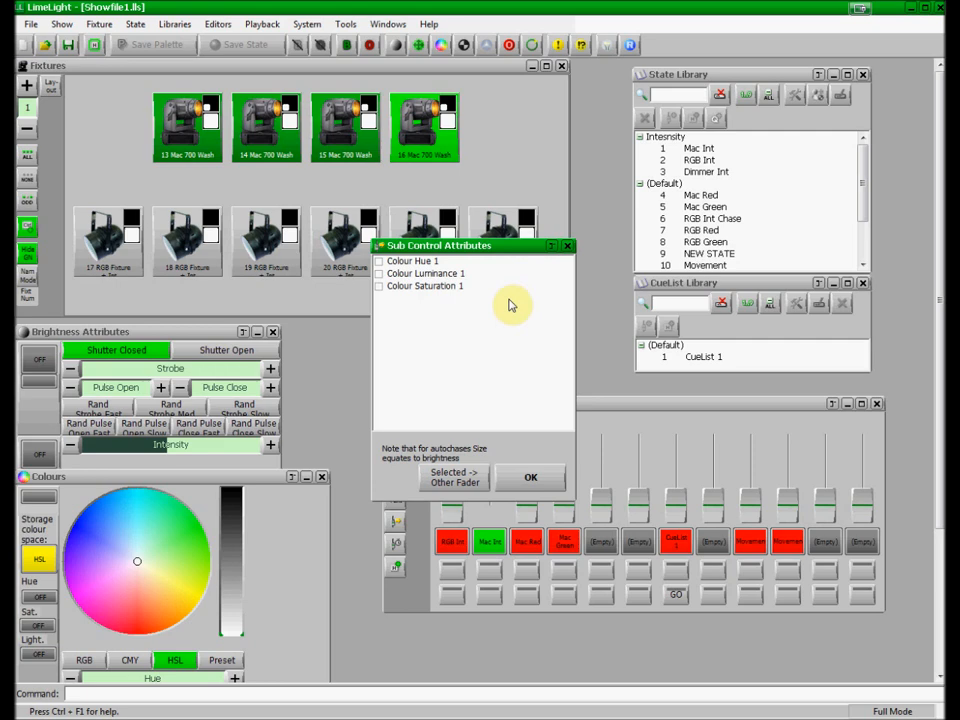
{"action": "left_click", "coordinate": [378, 289]}
{"action": "left_click", "coordinate": [379, 273]}
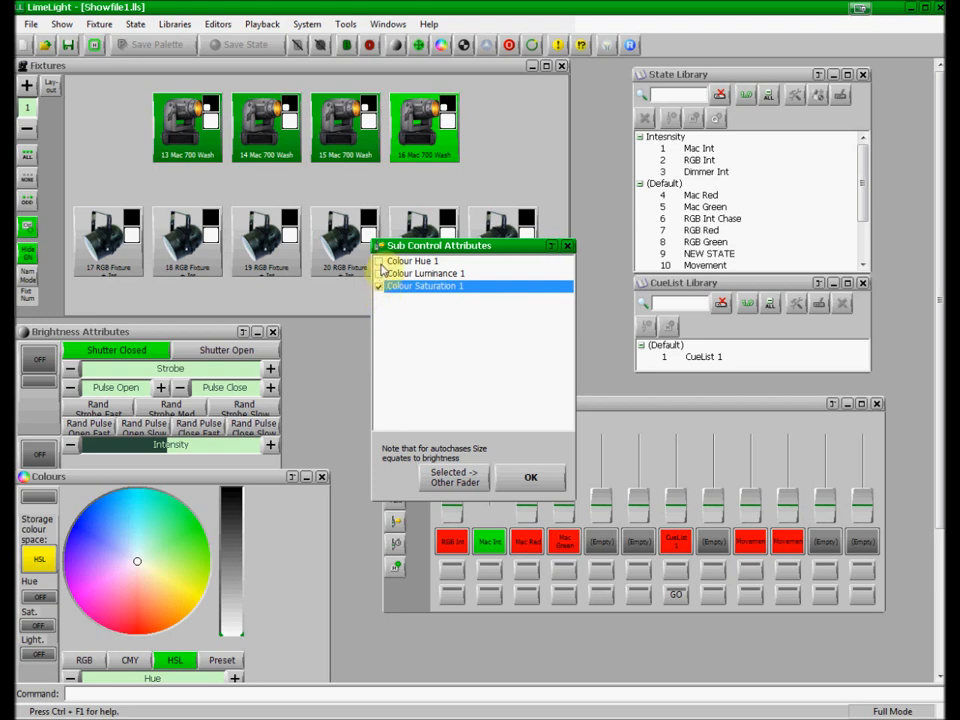
{"action": "left_click", "coordinate": [380, 261]}
{"action": "left_click", "coordinate": [380, 272]}
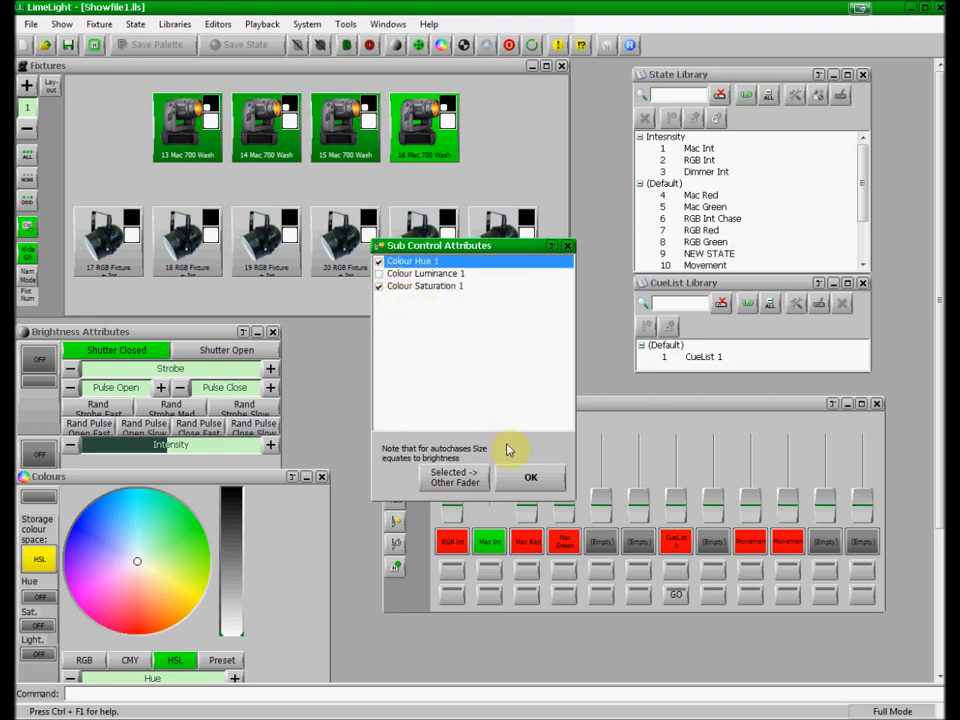
{"action": "left_click", "coordinate": [529, 477]}
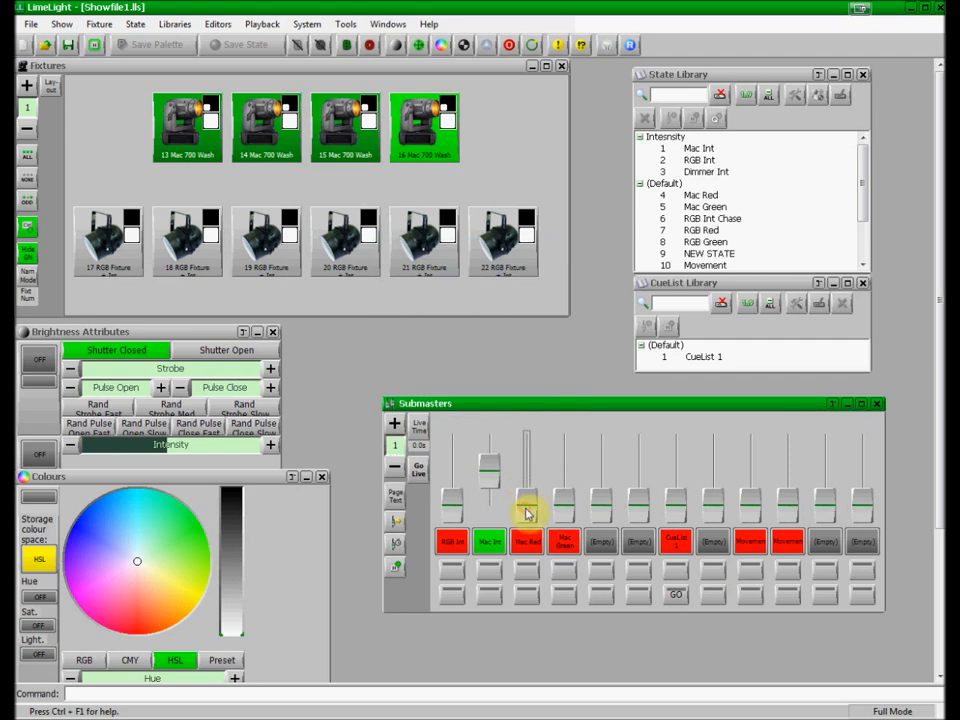
Raise the Mac Red submaster past half, and test the Mac Green fader by raising it to 9% and lowering it
{"action": "left_click_drag", "start_coordinate": [527, 514], "coordinate": [525, 461]}
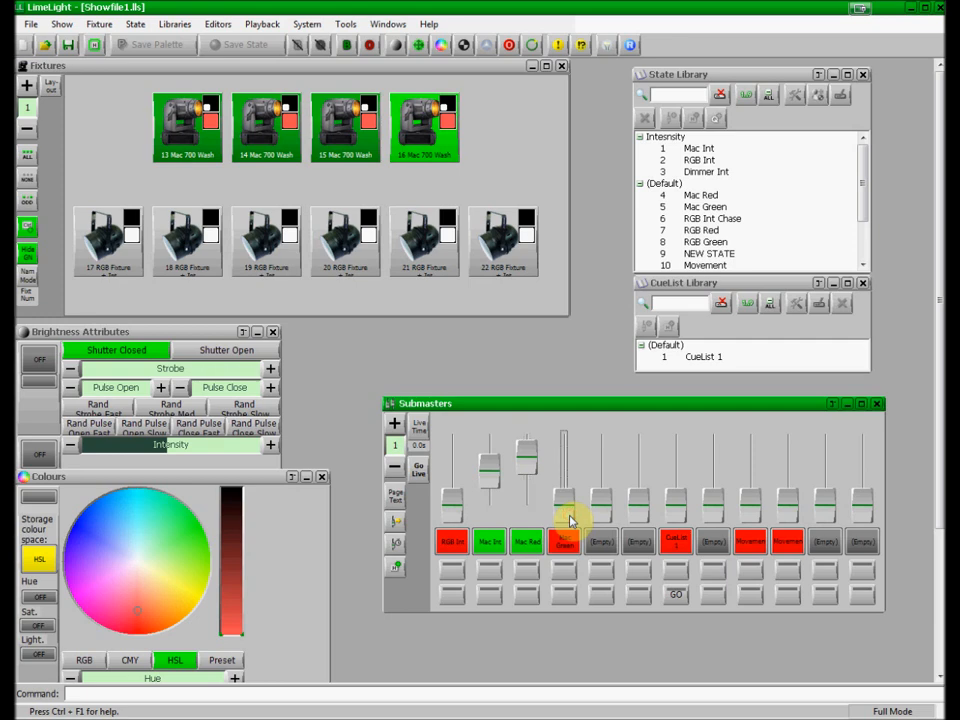
{"action": "left_click_drag", "start_coordinate": [569, 516], "coordinate": [566, 511]}
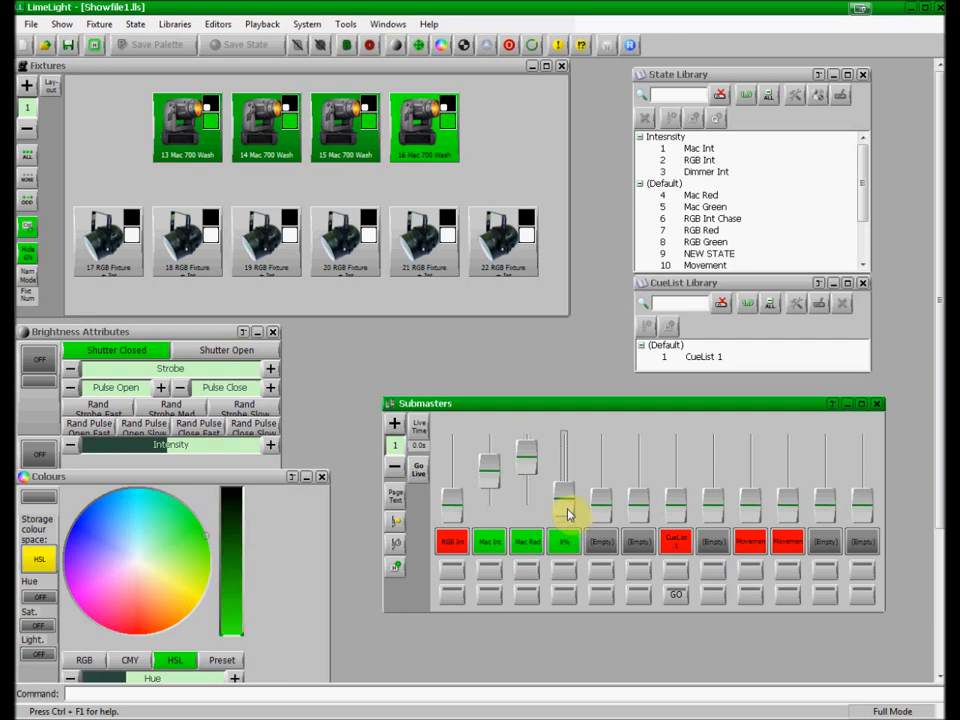
{"action": "left_click_drag", "start_coordinate": [567, 514], "coordinate": [567, 520]}
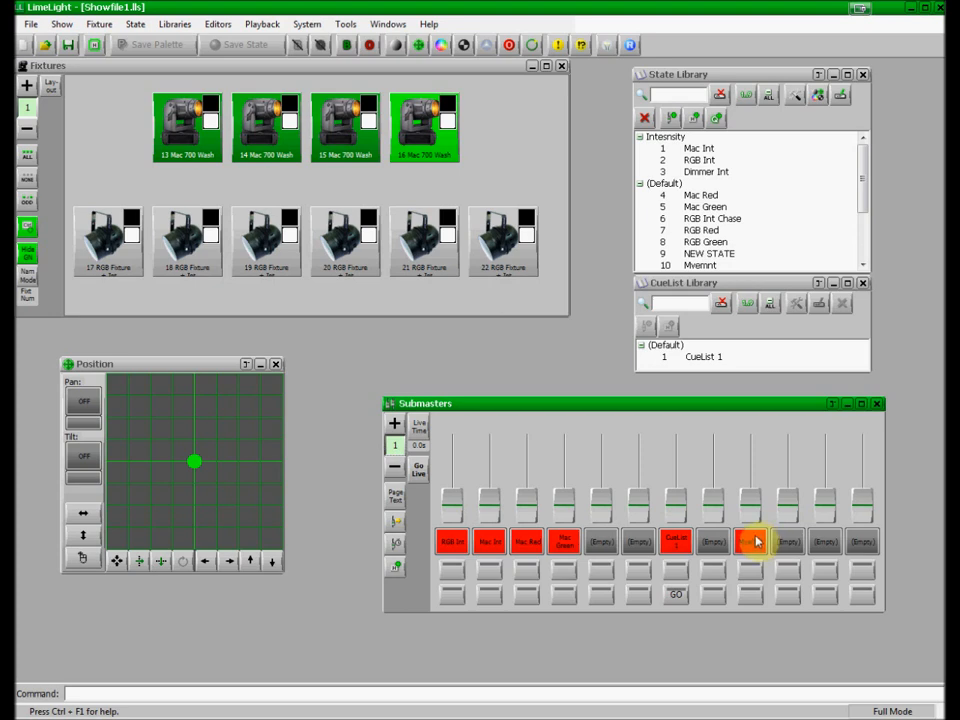
Send the Mvemnt submaster's Shape 8: X Size attribute to the empty submaster immediately beside it
{"action": "right_click", "coordinate": [756, 512]}
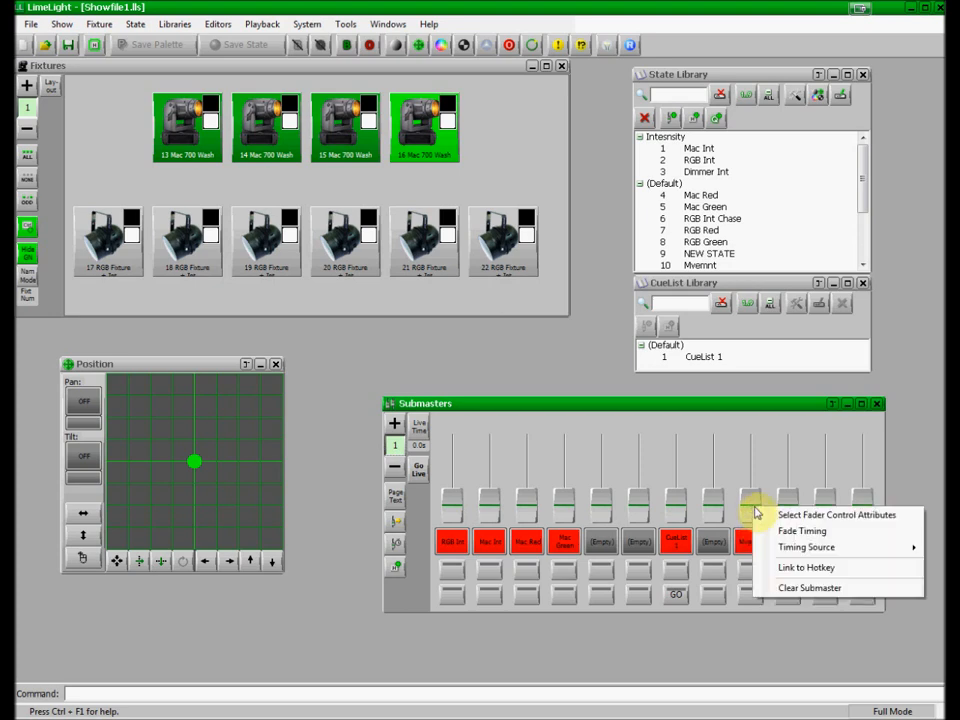
{"action": "left_click", "coordinate": [790, 515]}
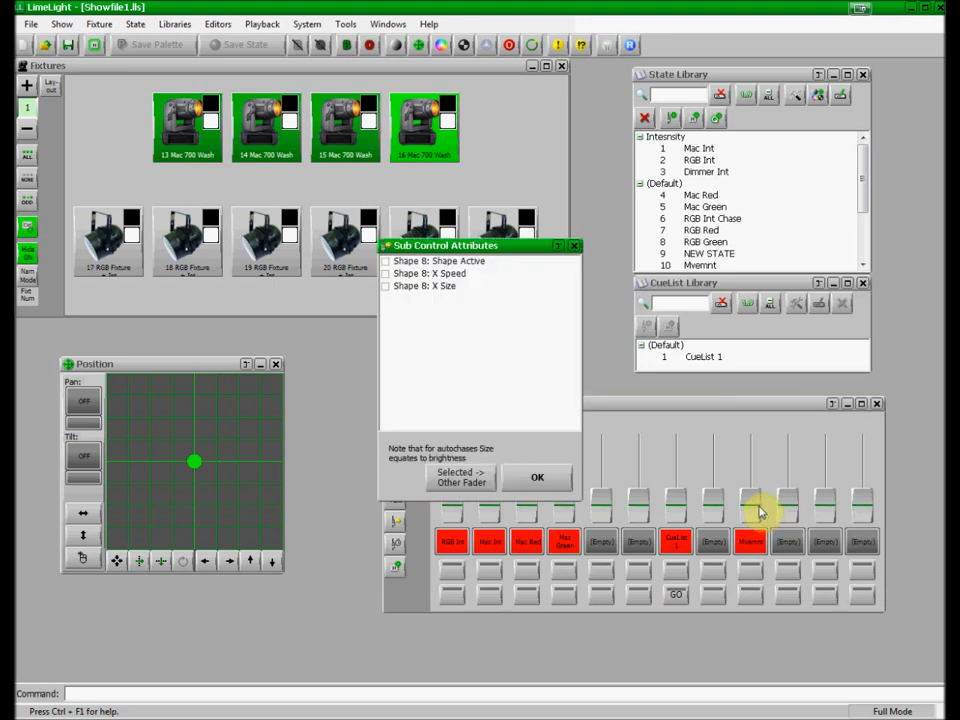
{"action": "left_click", "coordinate": [448, 289]}
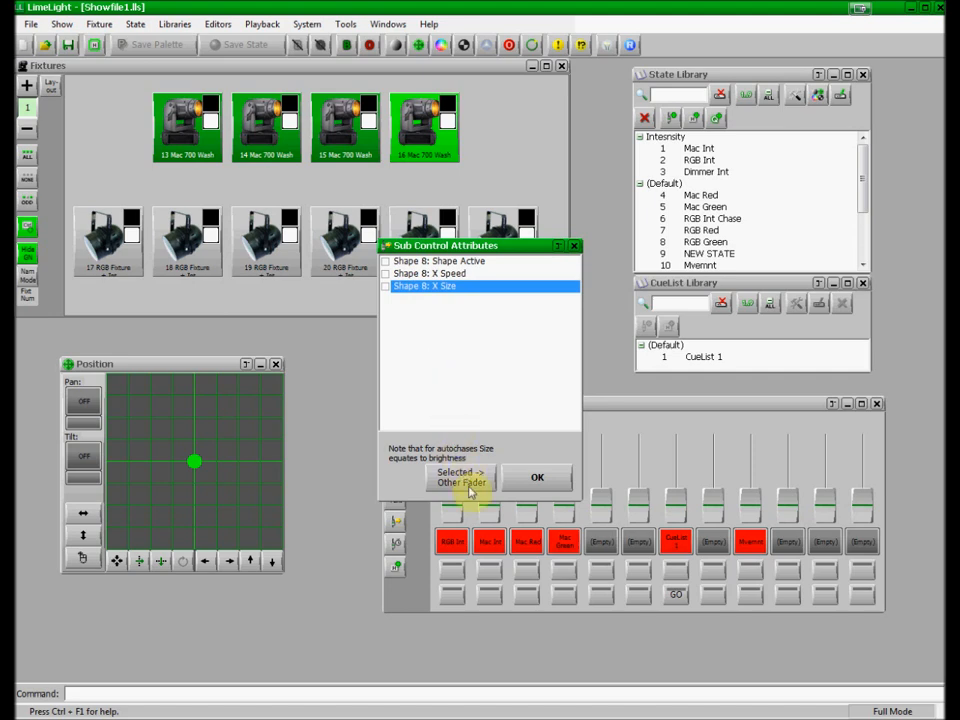
{"action": "left_click", "coordinate": [469, 490]}
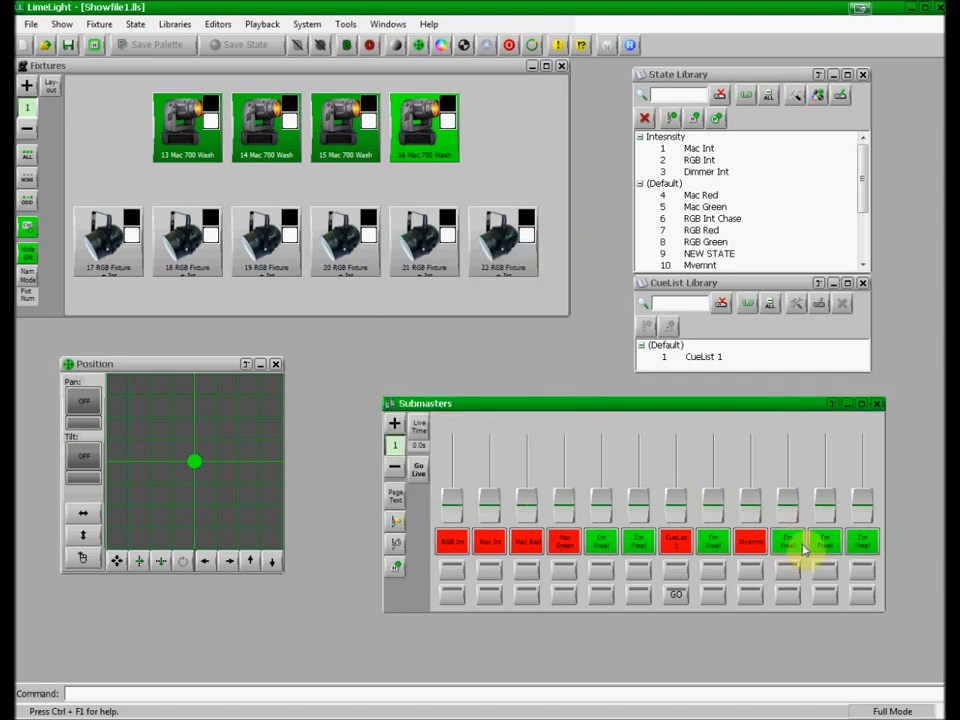
{"action": "left_click", "coordinate": [790, 546]}
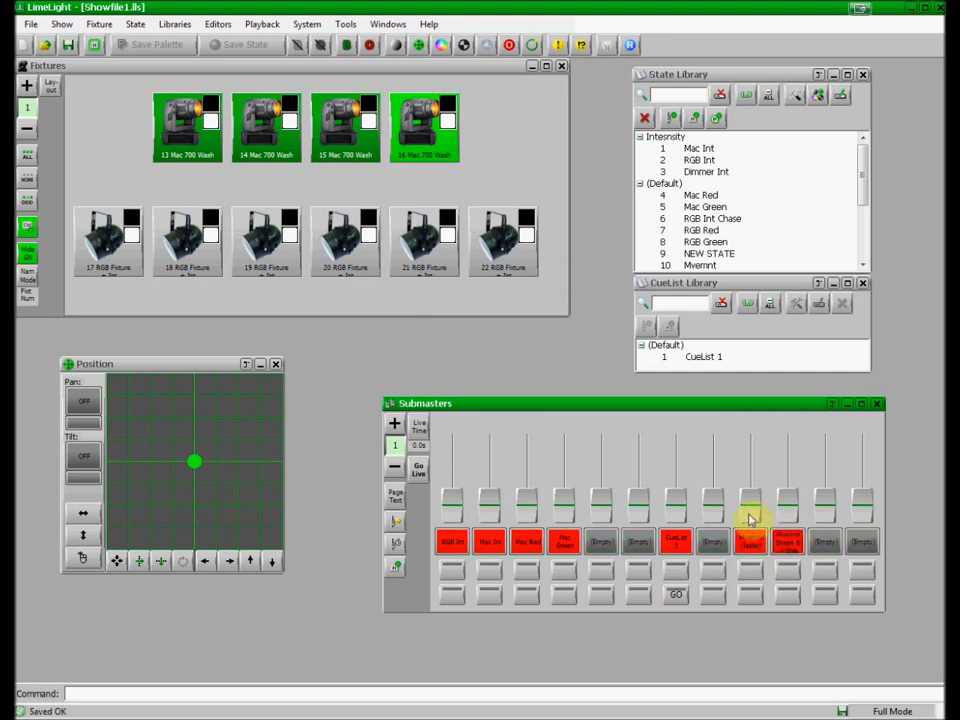
Set the Mvemnt submaster's fader control attribute to Shape 8: X Speed
{"action": "right_click", "coordinate": [750, 516]}
{"action": "left_click", "coordinate": [762, 521]}
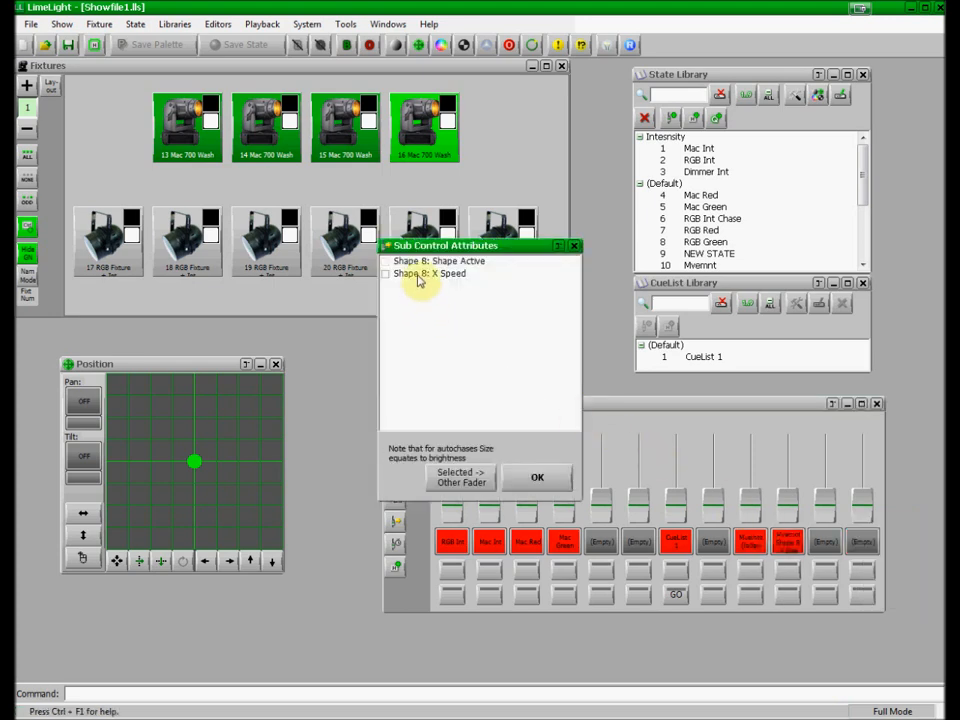
{"action": "left_click", "coordinate": [418, 275]}
{"action": "left_click", "coordinate": [540, 486]}
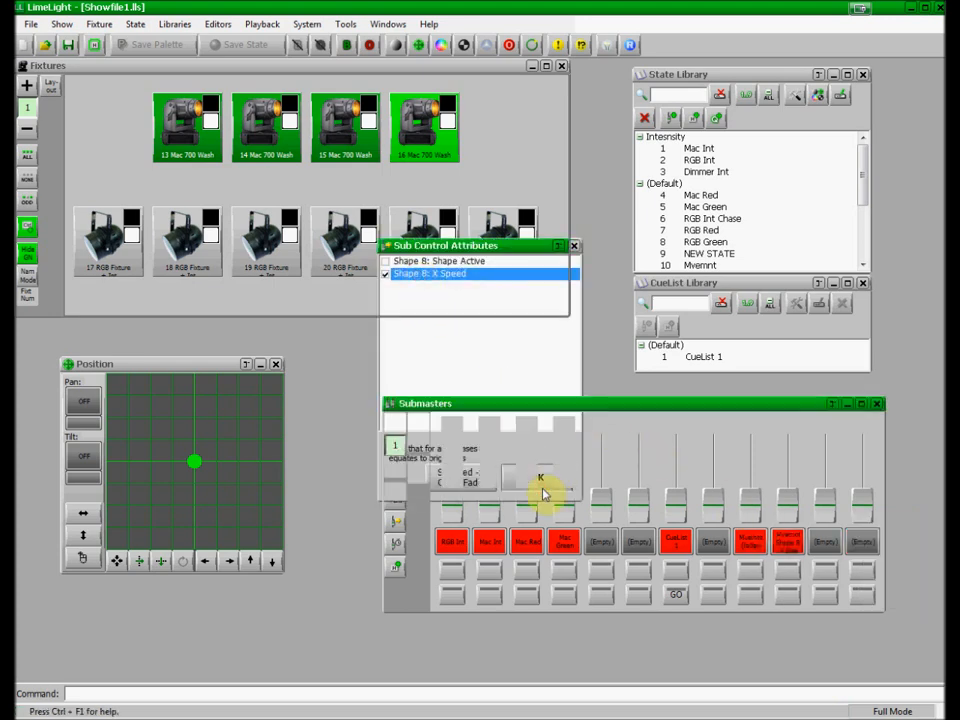
Raise the Mvemnt X Size fader most of the way and vary the Mvemnt speed fader, bringing it to 100%
{"action": "left_click_drag", "start_coordinate": [754, 514], "coordinate": [751, 445]}
{"action": "left_click_drag", "start_coordinate": [789, 508], "coordinate": [762, 503]}
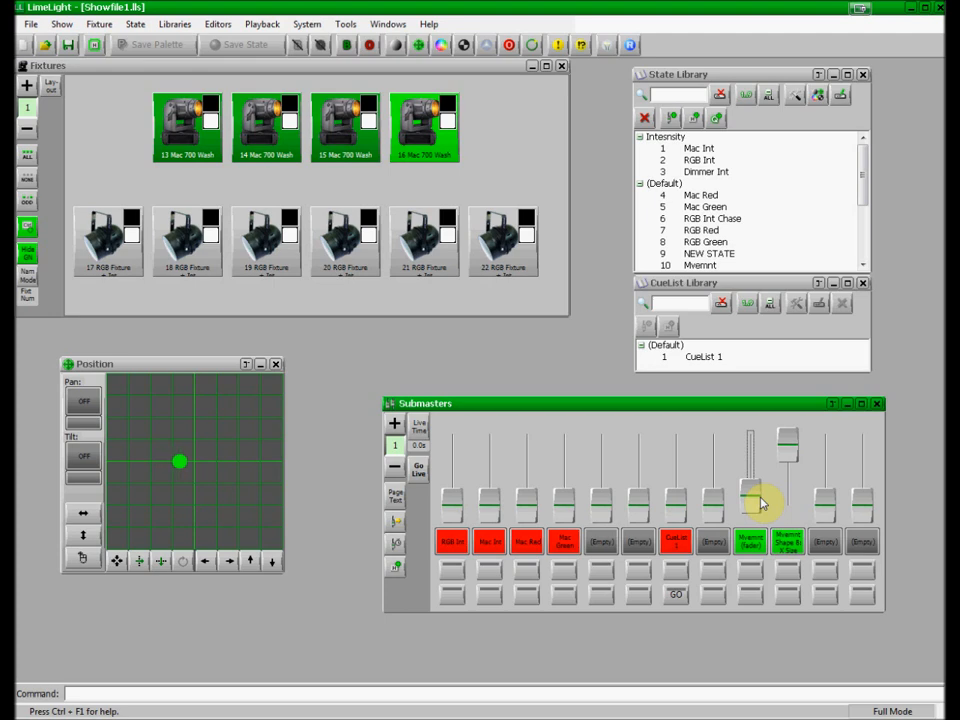
{"action": "left_click_drag", "start_coordinate": [754, 499], "coordinate": [746, 427]}
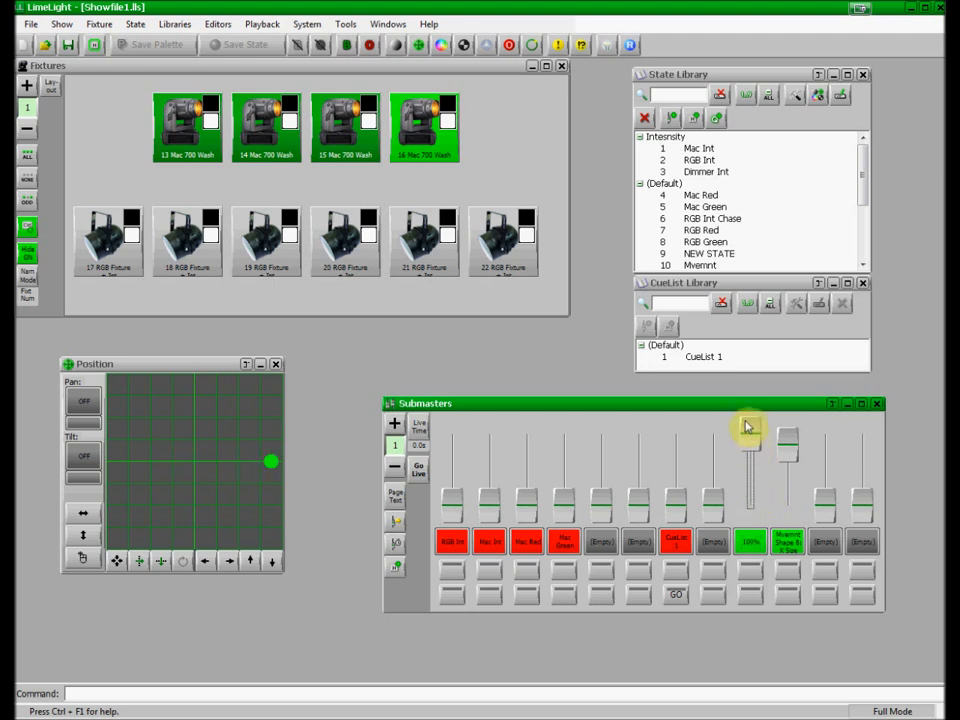